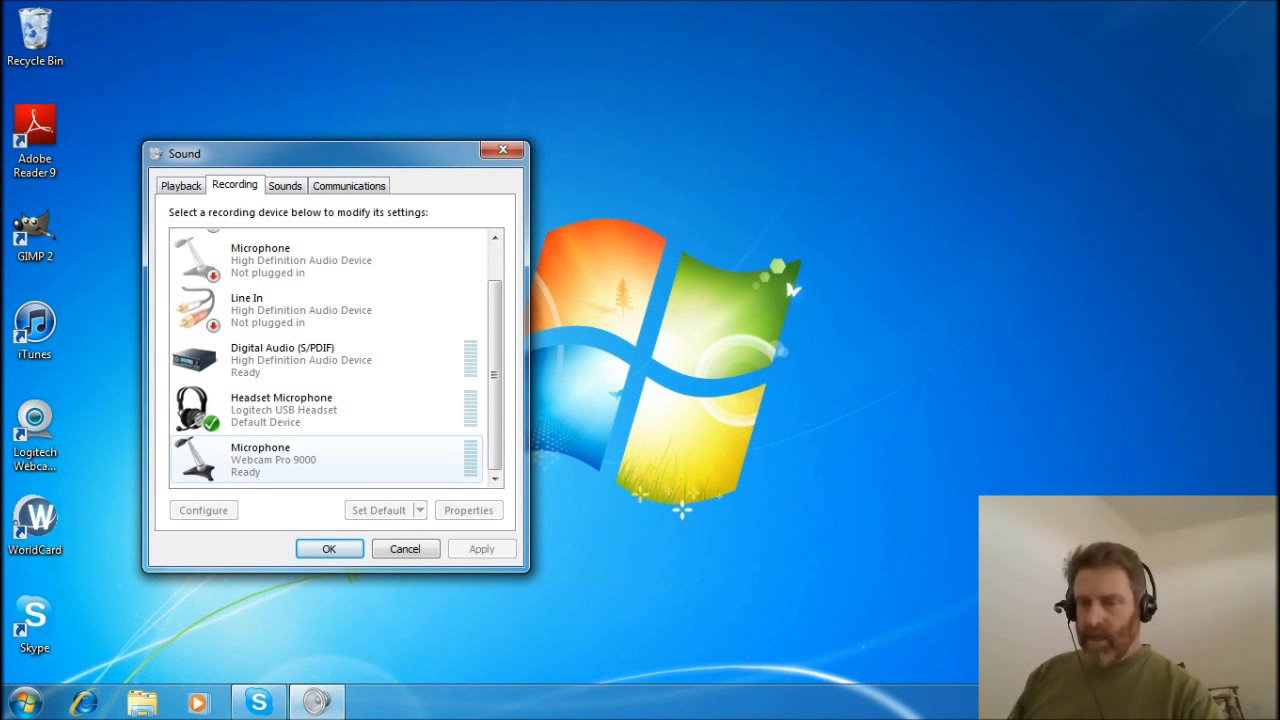
# Check the recording level of the Webcam Pro 9000 microphone and close the sound settings.
pyautogui.click(326, 460)
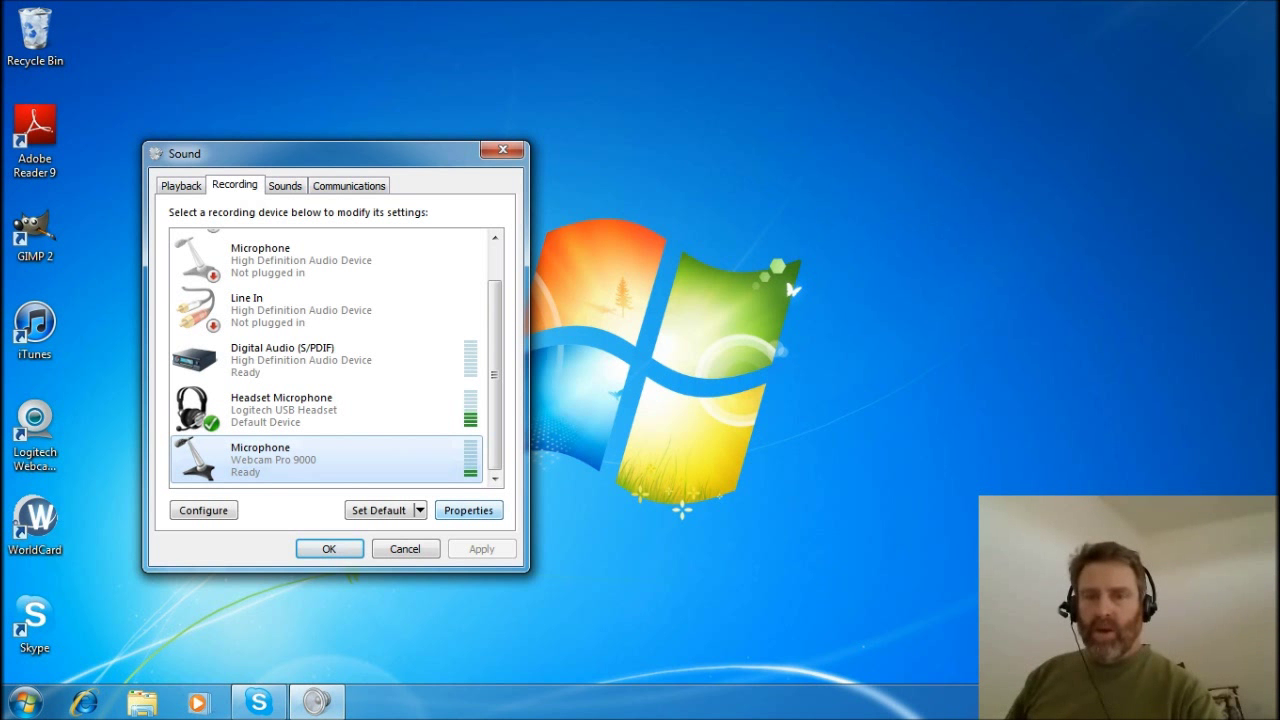
pyautogui.click(468, 510)
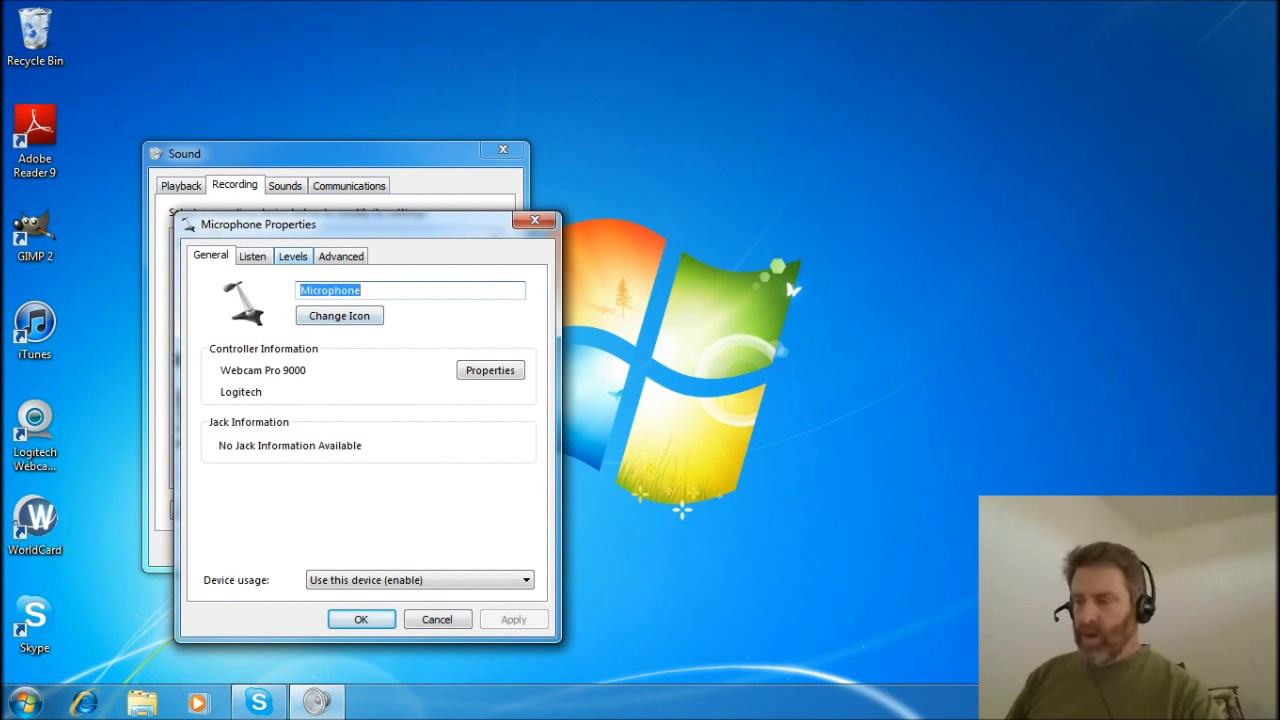
pyautogui.click(293, 256)
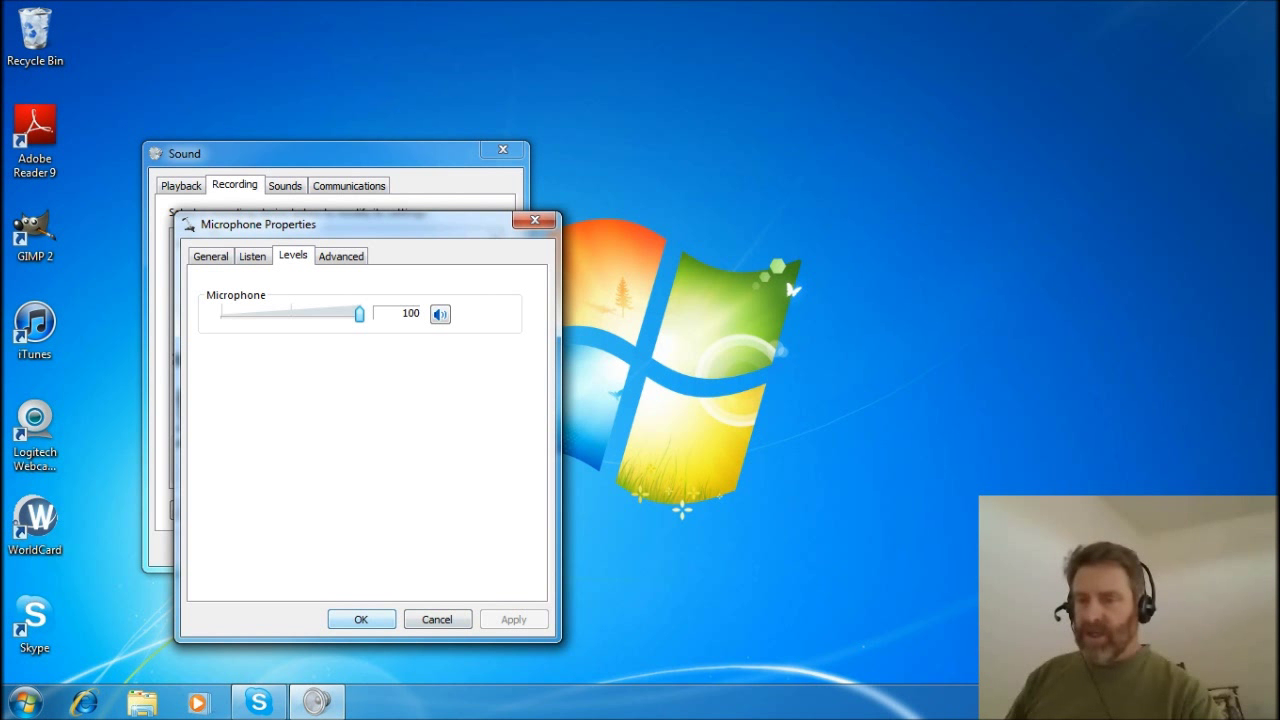
pyautogui.press('Return')
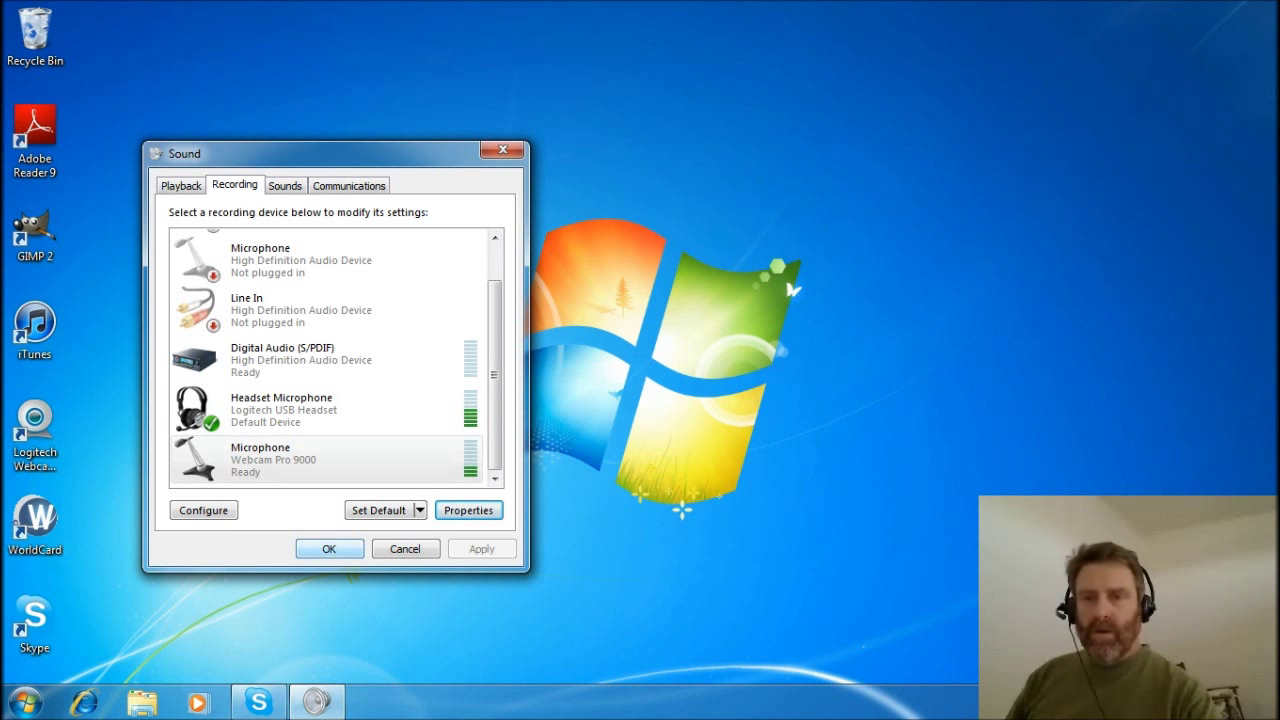
pyautogui.click(329, 549)
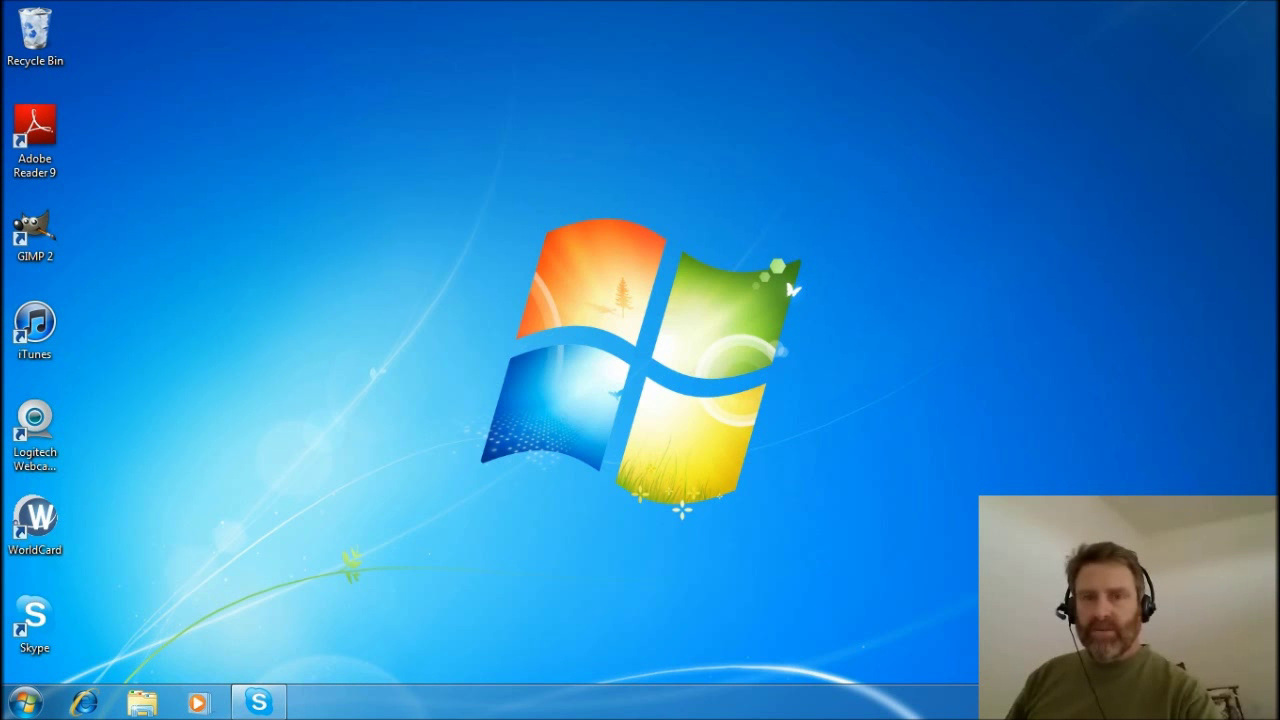
# Switch to Skype, place a test call to Echo / Sound Test Service, and end the call.
pyautogui.click(259, 702)
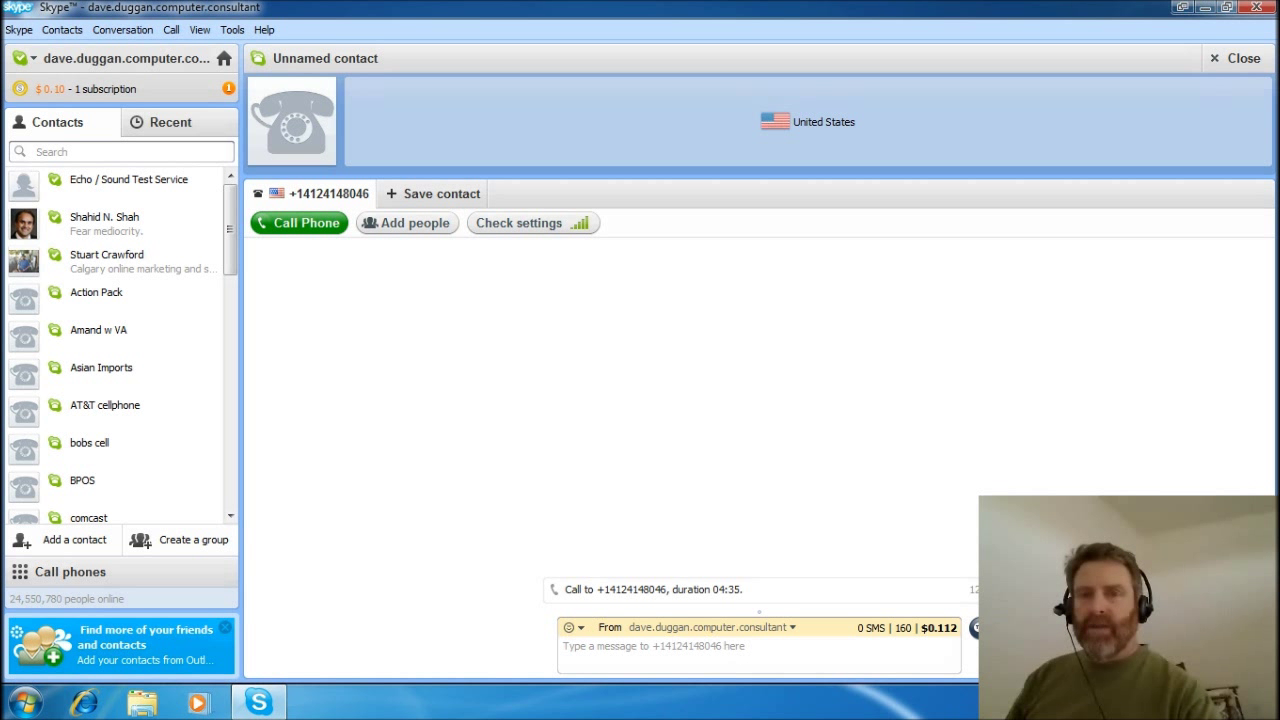
pyautogui.click(128, 180)
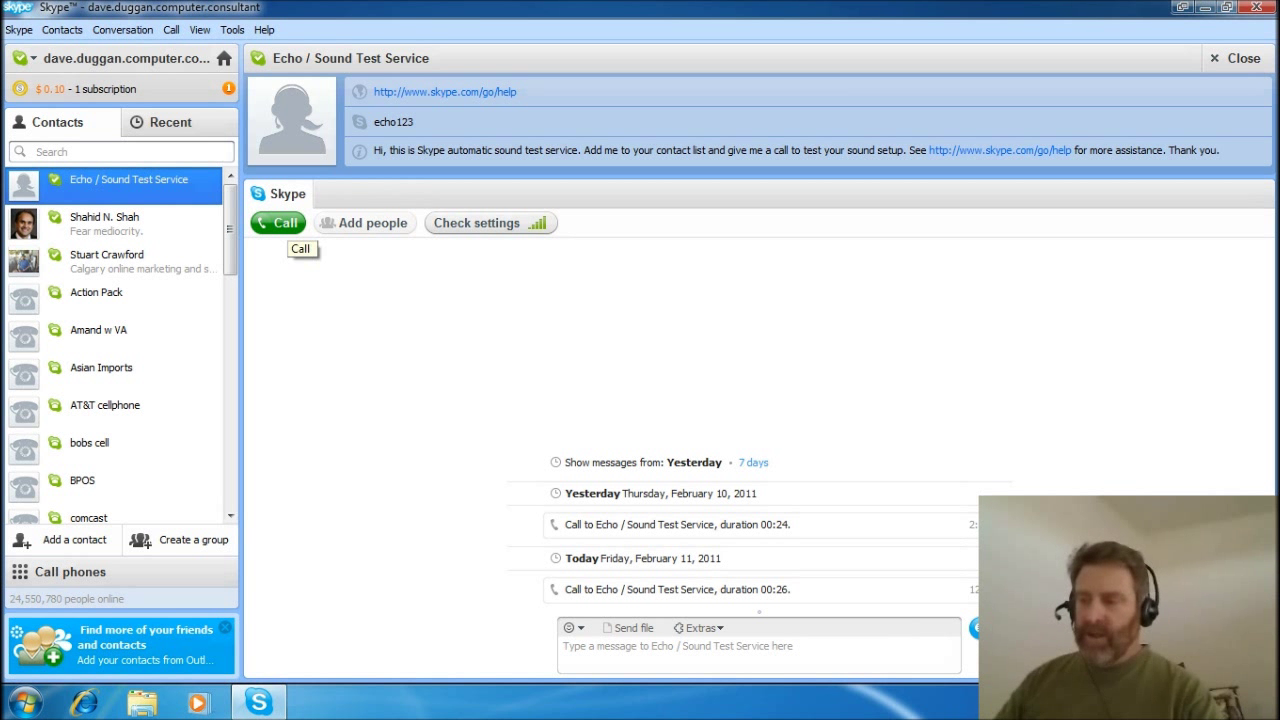
pyautogui.click(281, 223)
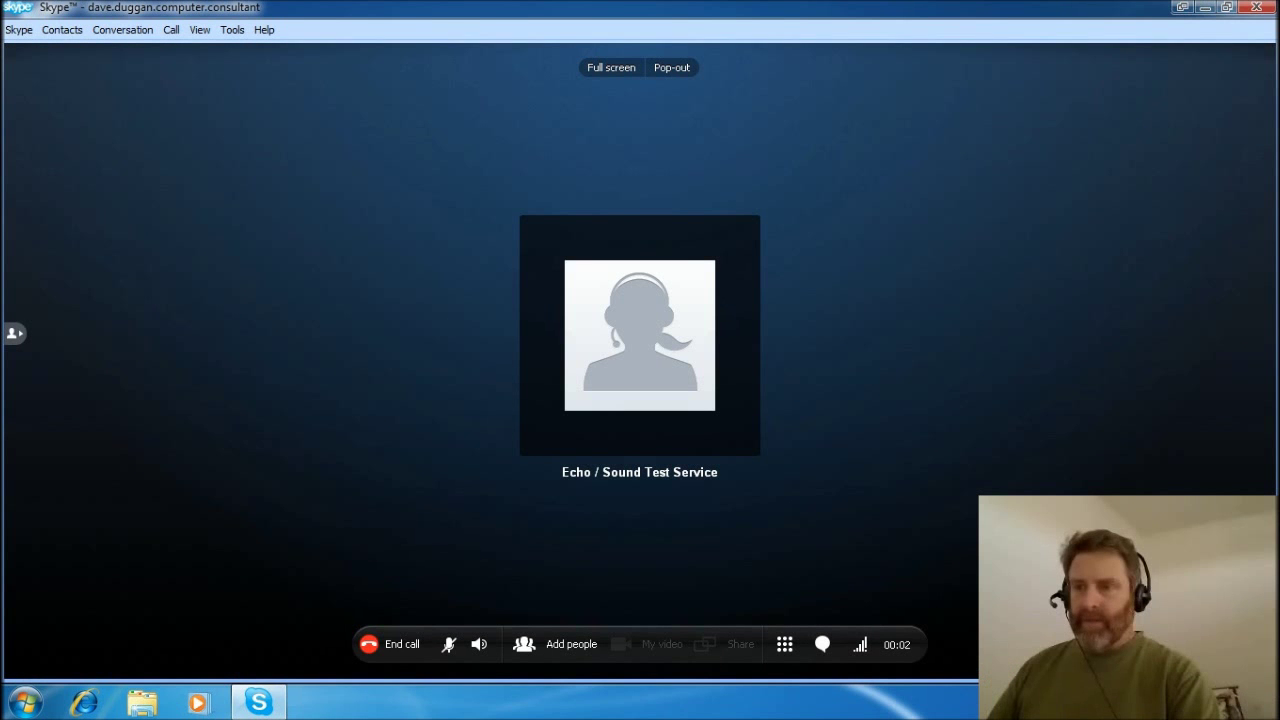
pyautogui.click(368, 644)
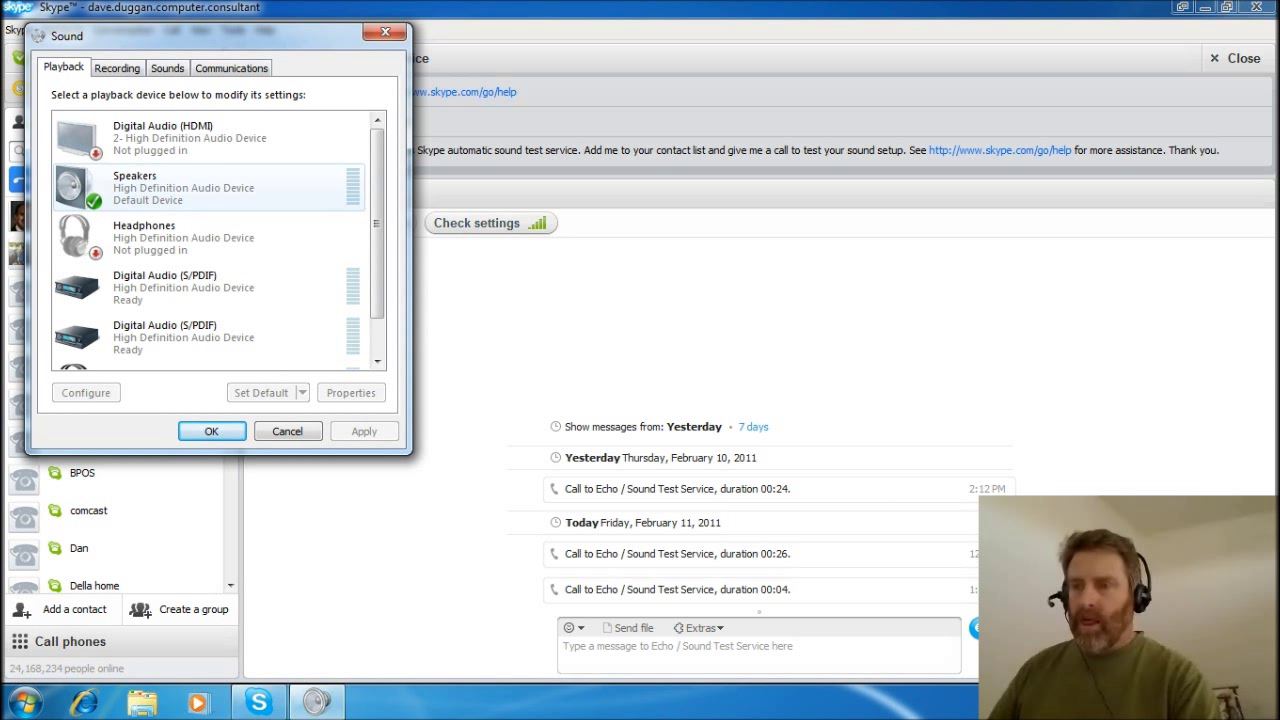
# Play the test sound on the default Speakers playback device and close the Windows sound settings.
pyautogui.rightClick(186, 196)
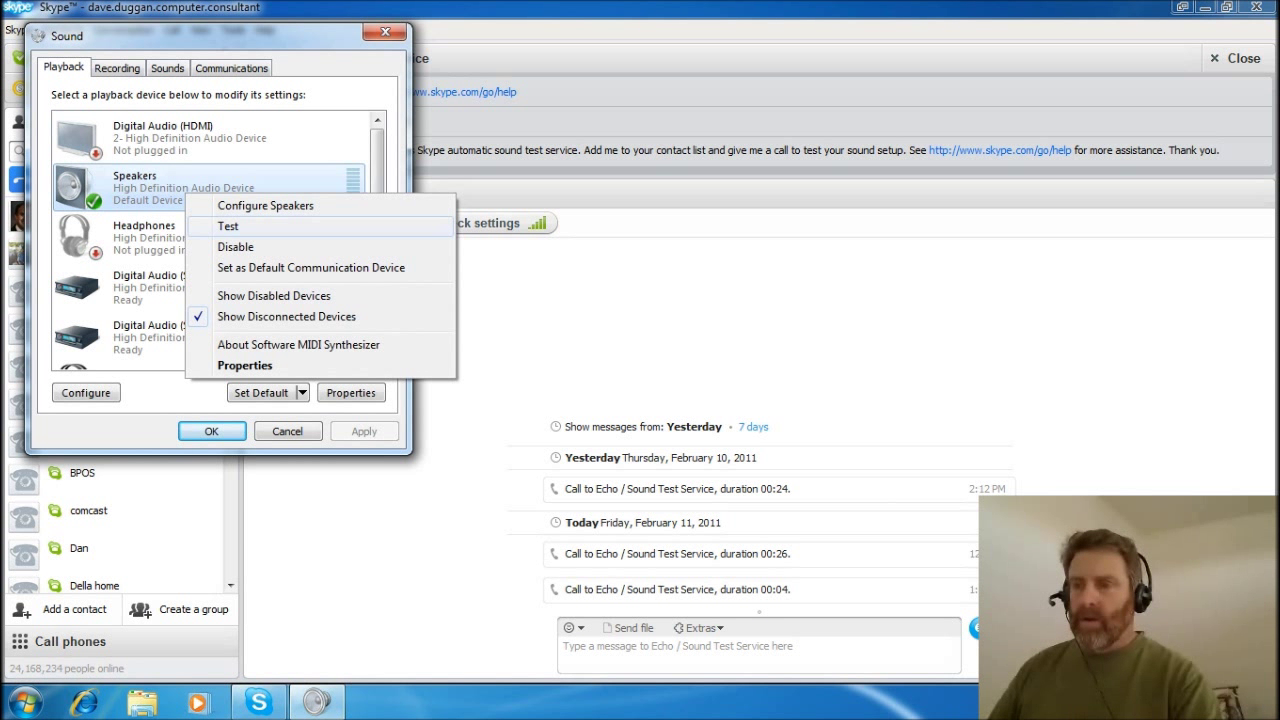
pyautogui.click(230, 227)
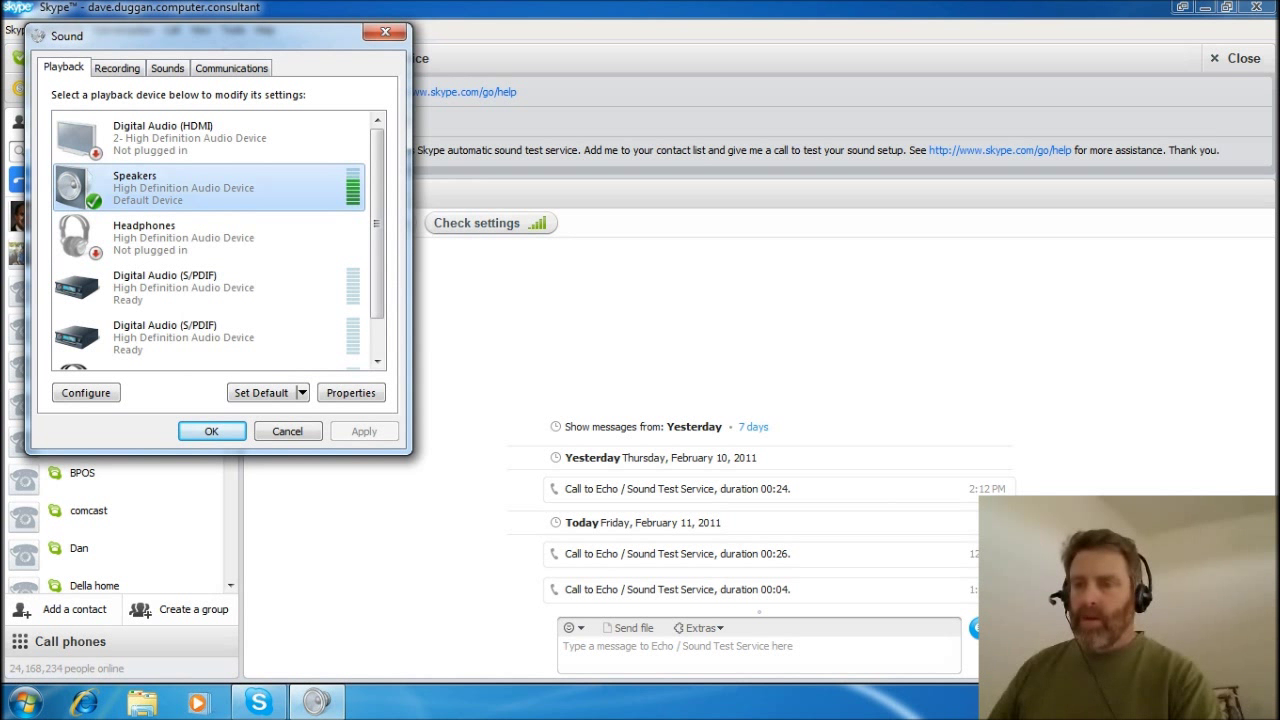
pyautogui.click(211, 431)
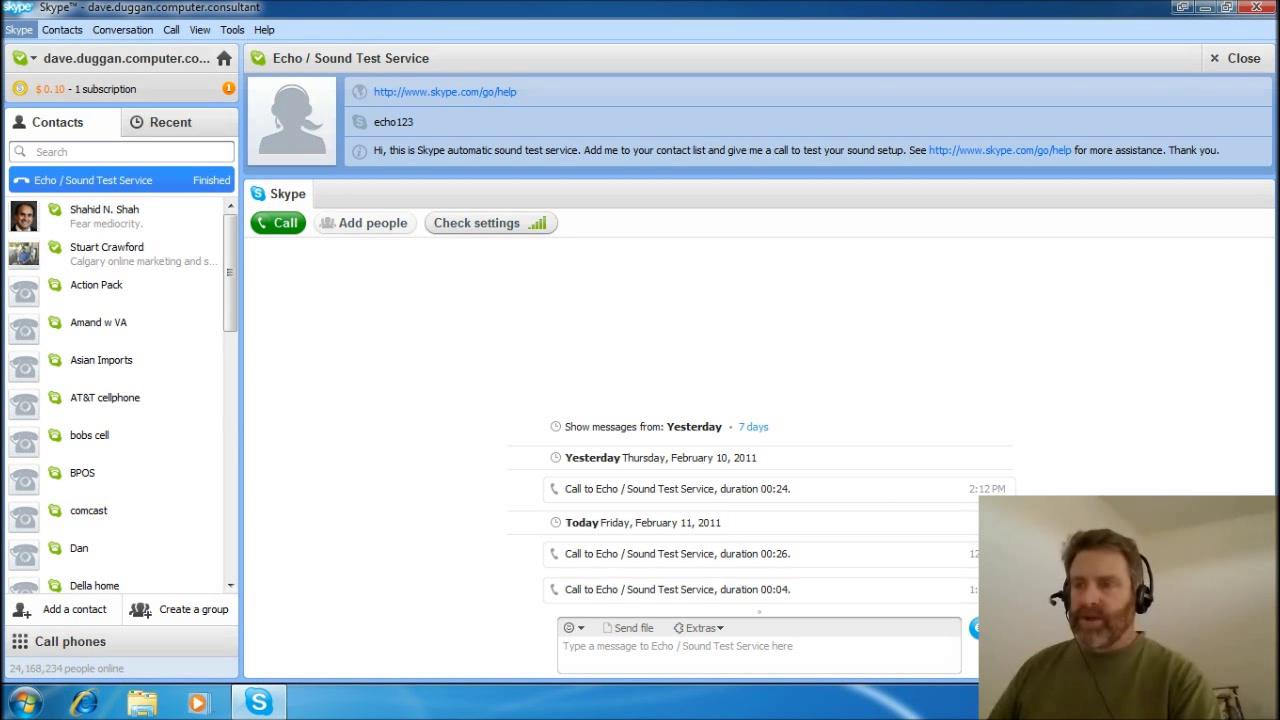
pyautogui.click(19, 30)
pyautogui.press('Right')
pyautogui.press('Right')
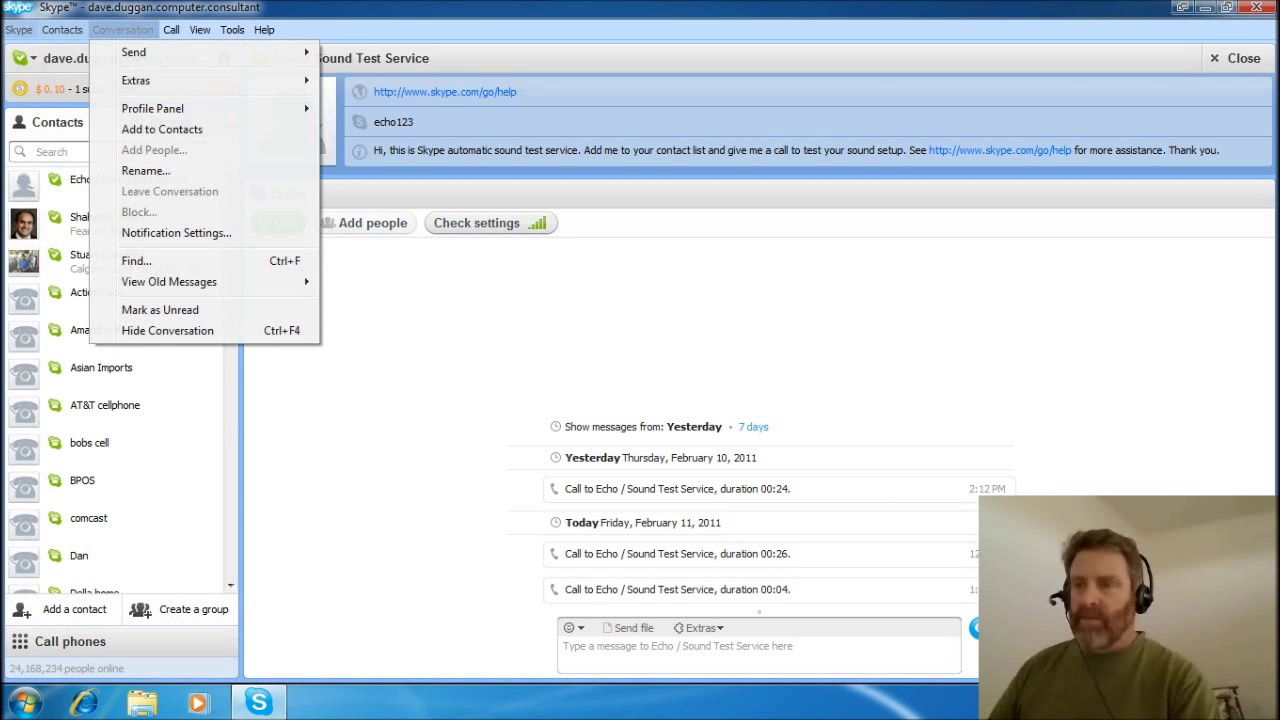
pyautogui.press('Right')
pyautogui.press('Right')
pyautogui.press('Right')
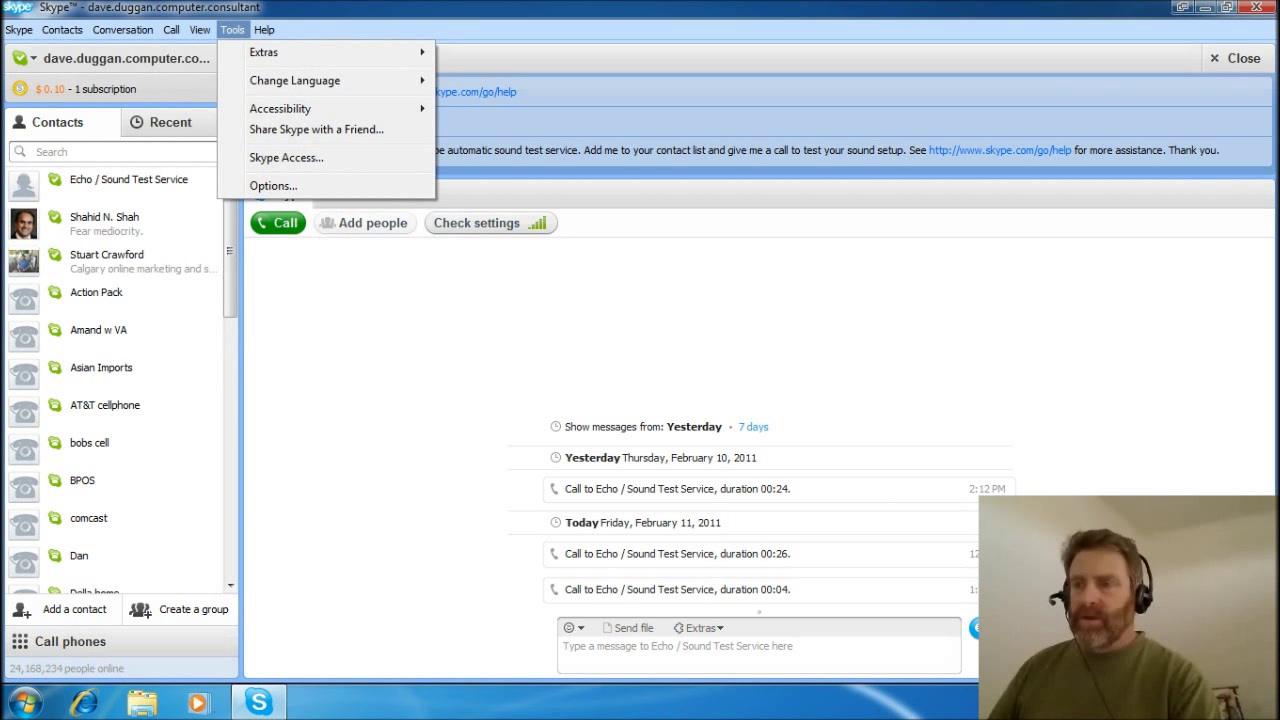
pyautogui.moveTo(19, 30)
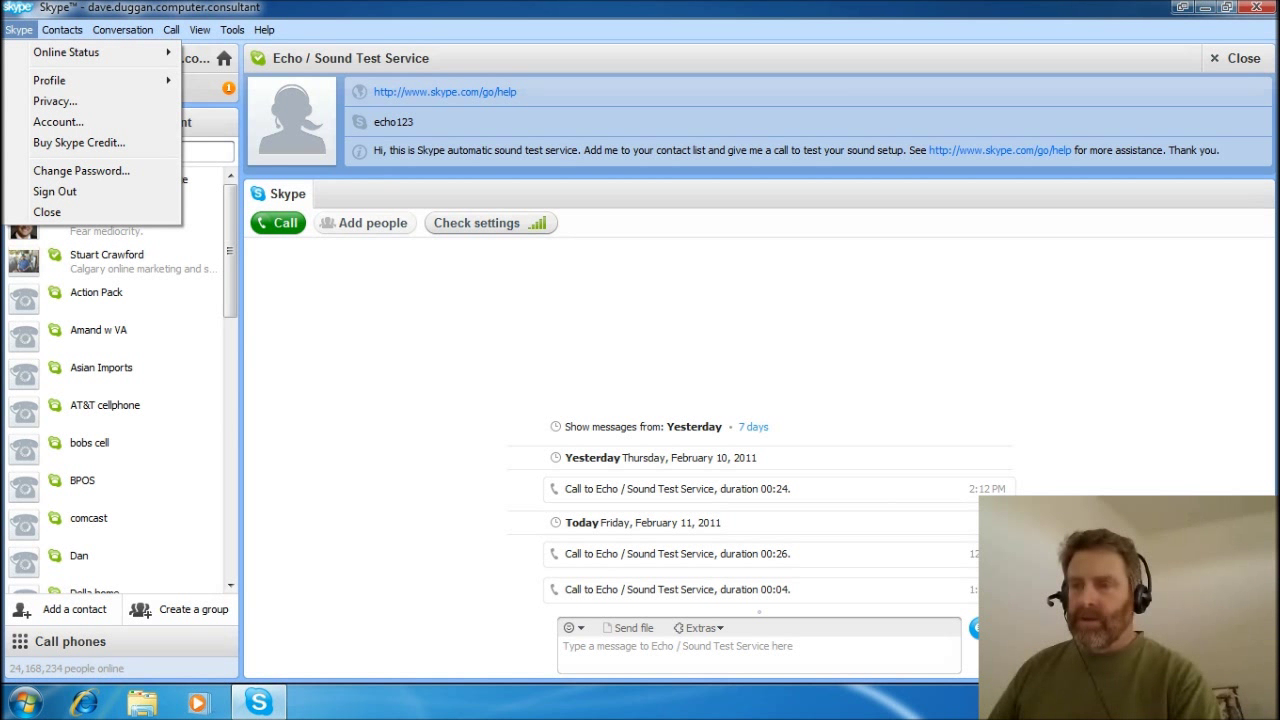
pyautogui.press('Right')
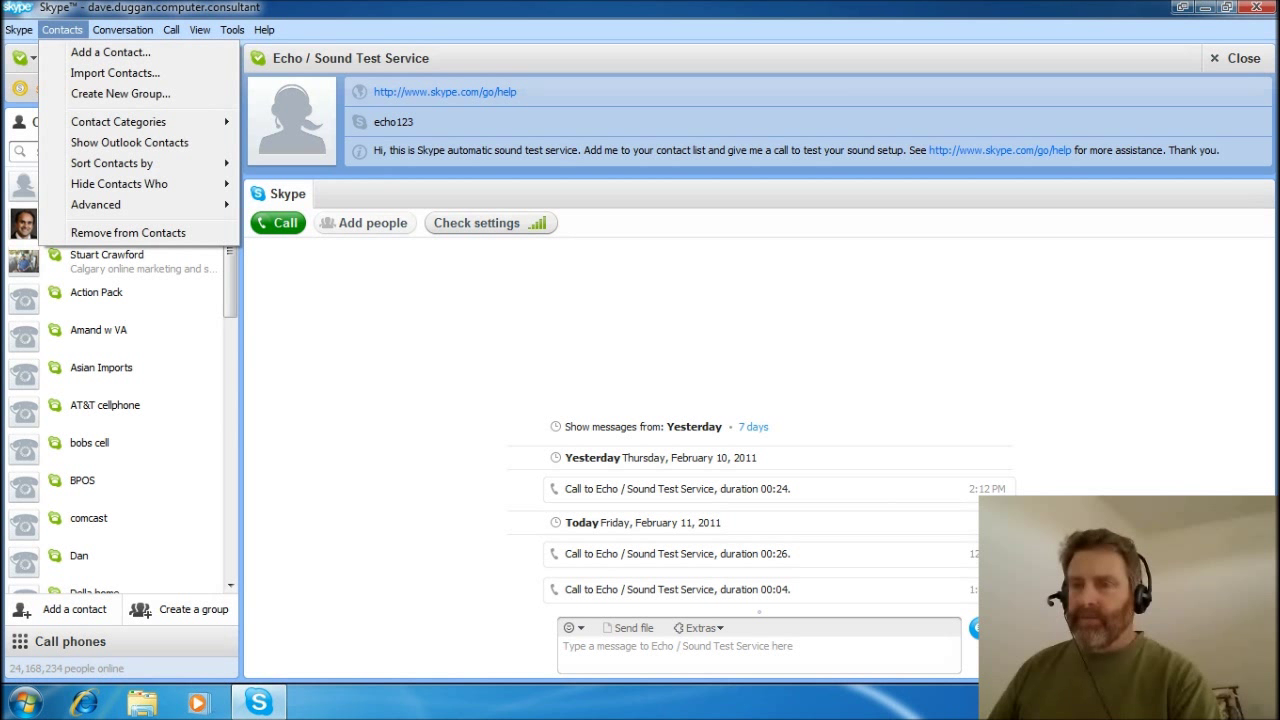
pyautogui.press('Right')
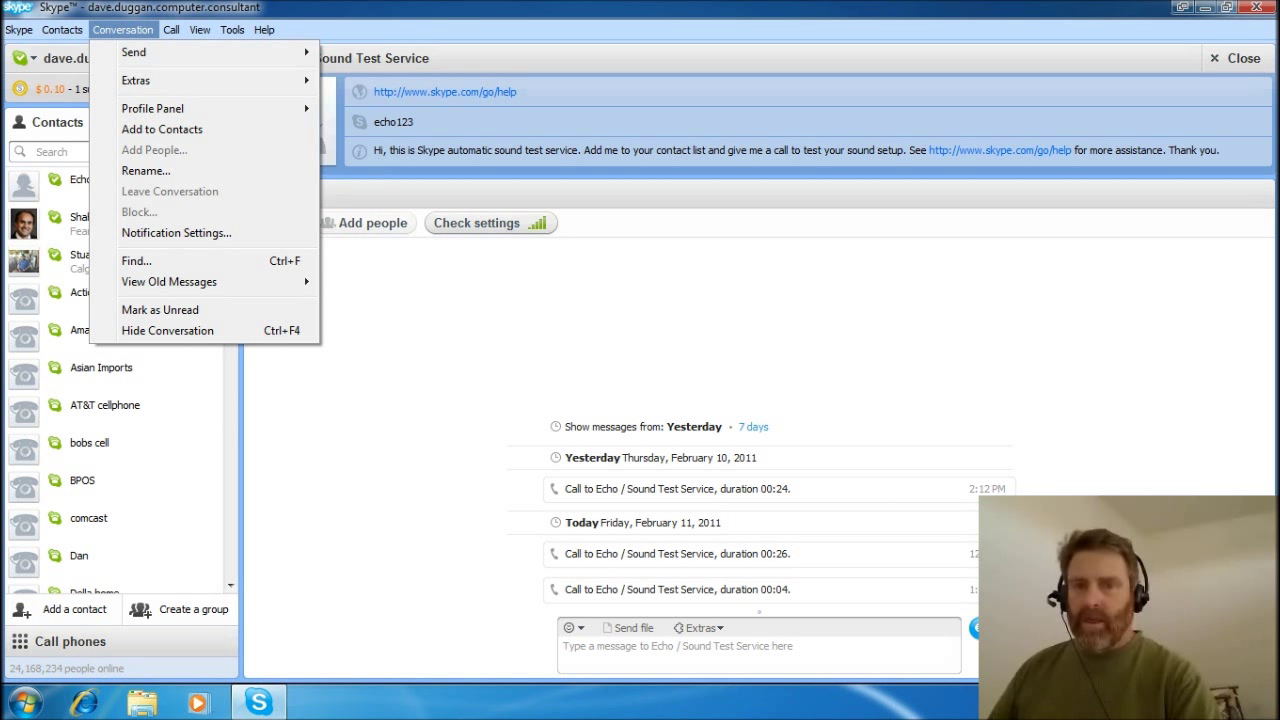
pyautogui.press('Right')
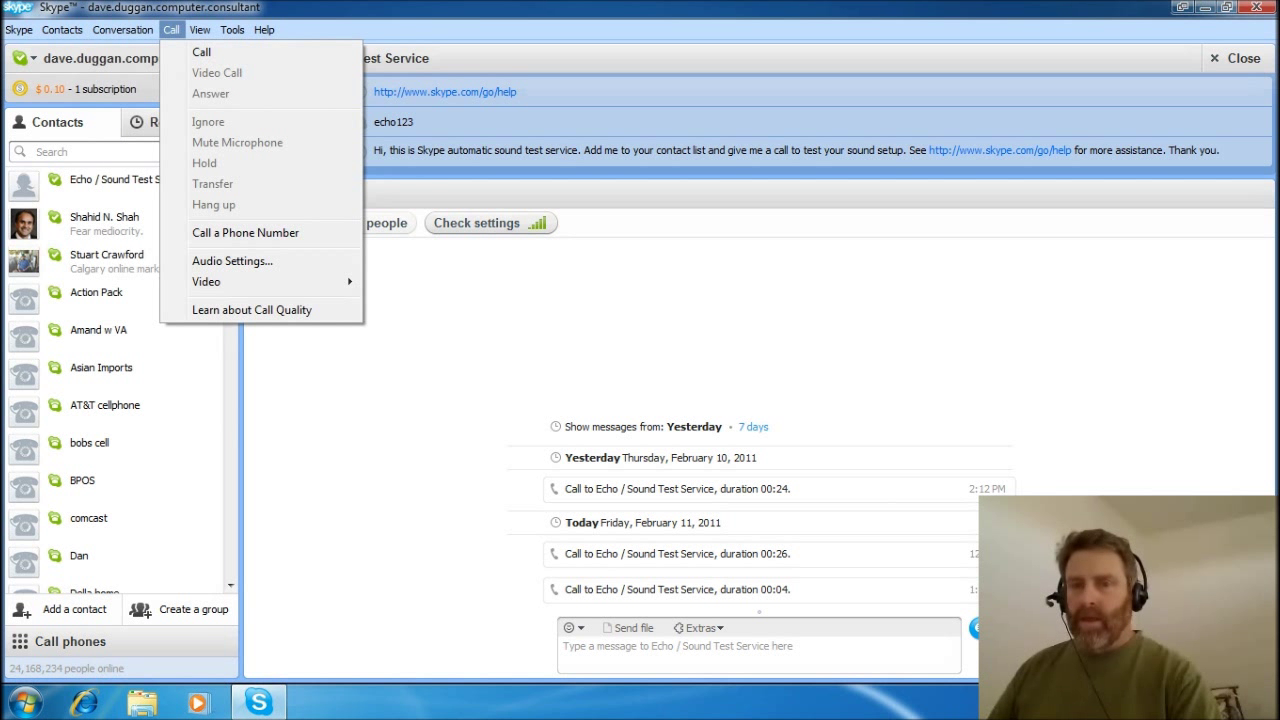
pyautogui.press('Down')
pyautogui.press('Down')
pyautogui.press('Return')
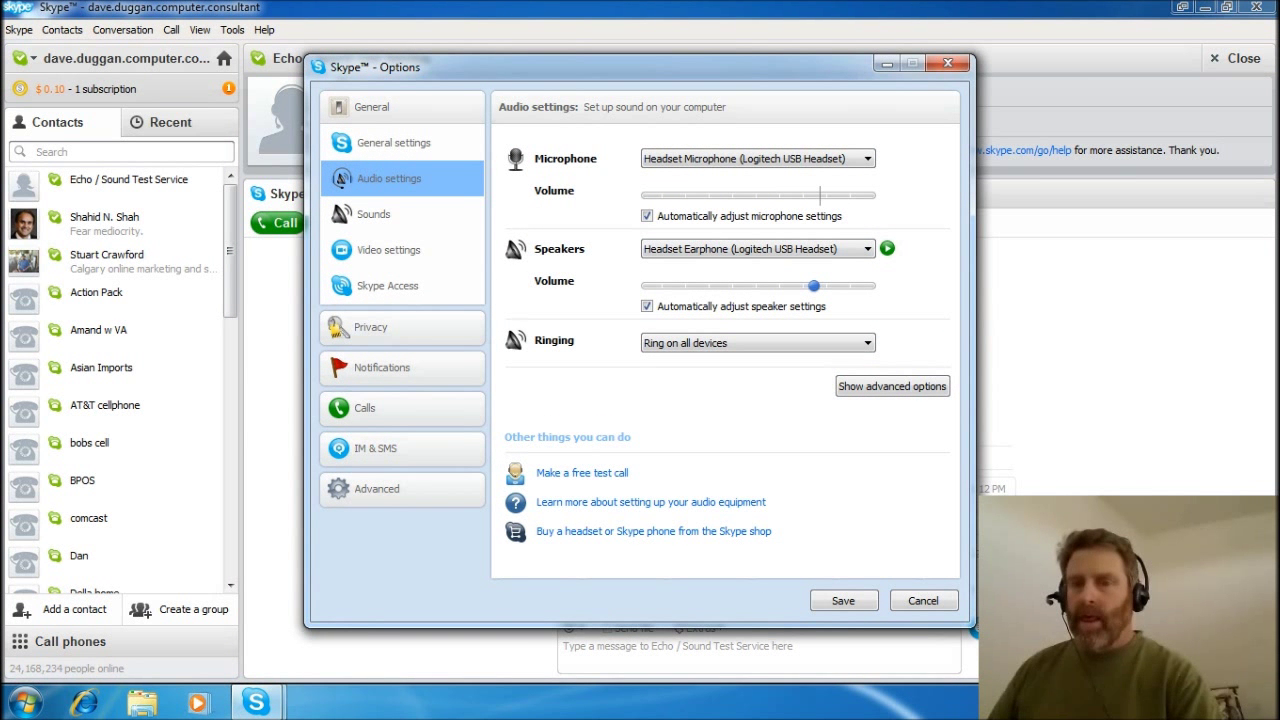
pyautogui.press('Tab')
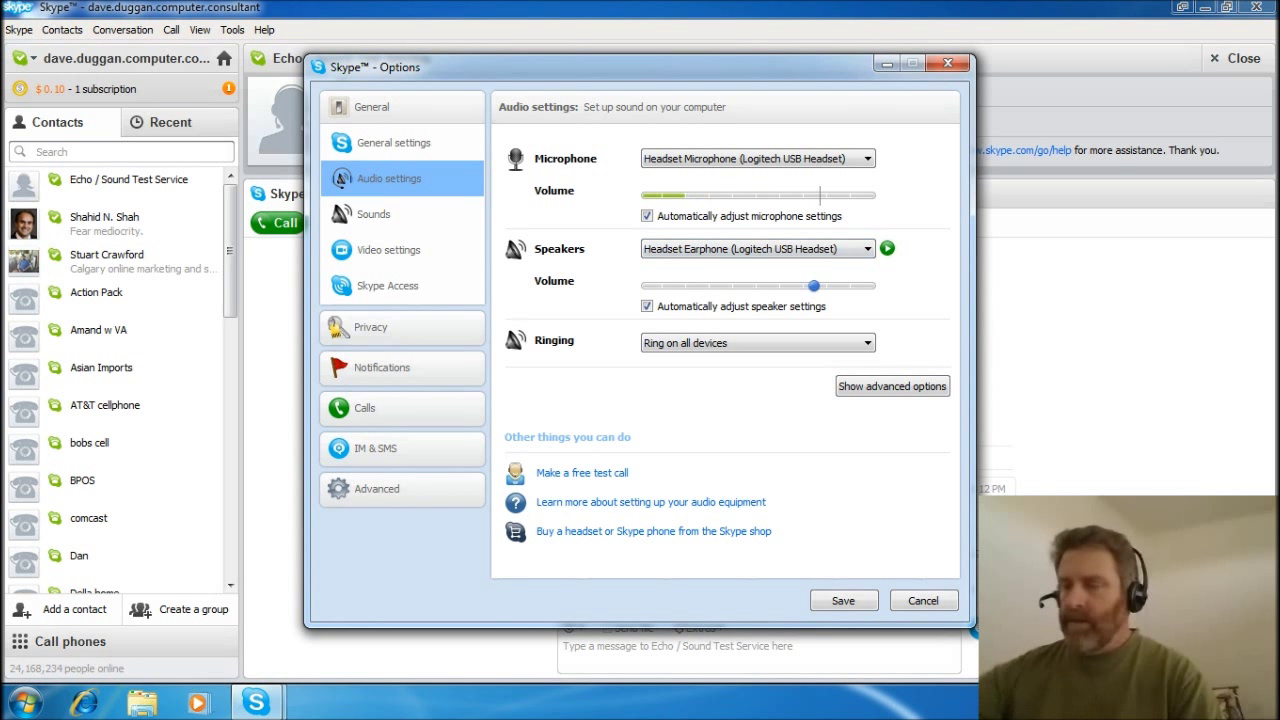
pyautogui.click(923, 601)
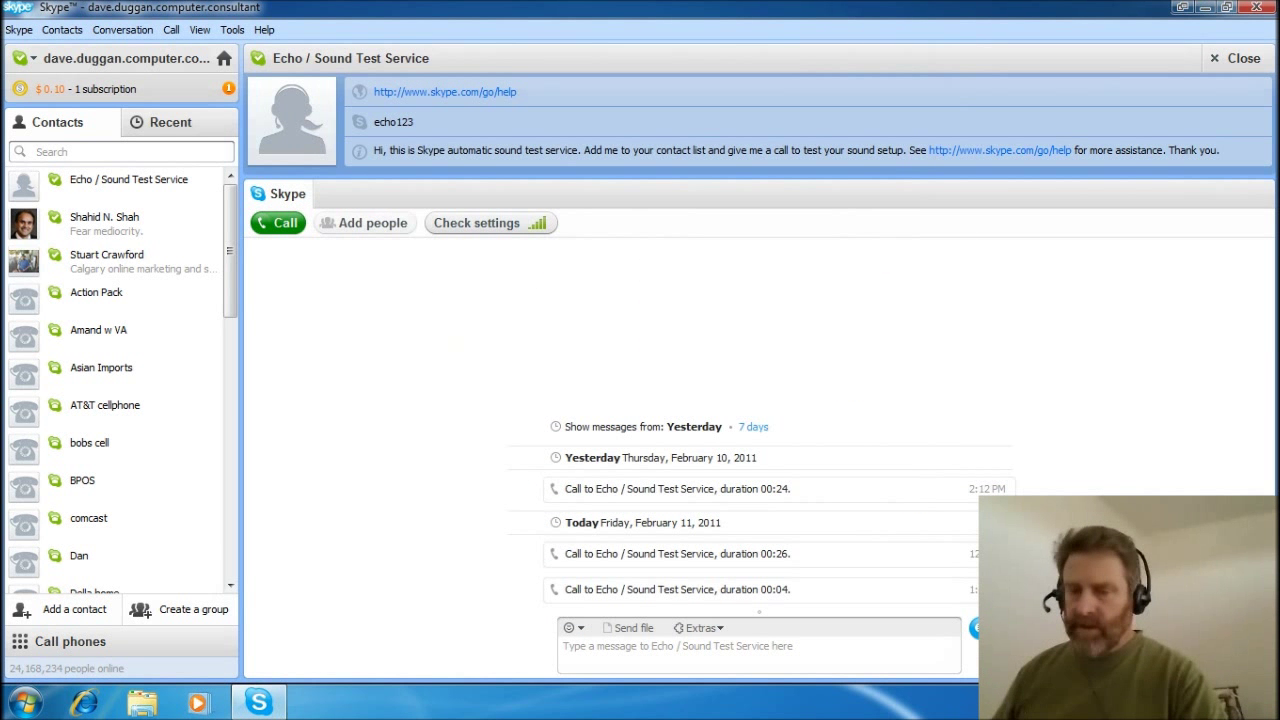
# In Skype's audio settings, select Speakers (High Definition Audio Device) as the speakers and play a test sound.
pyautogui.click(171, 30)
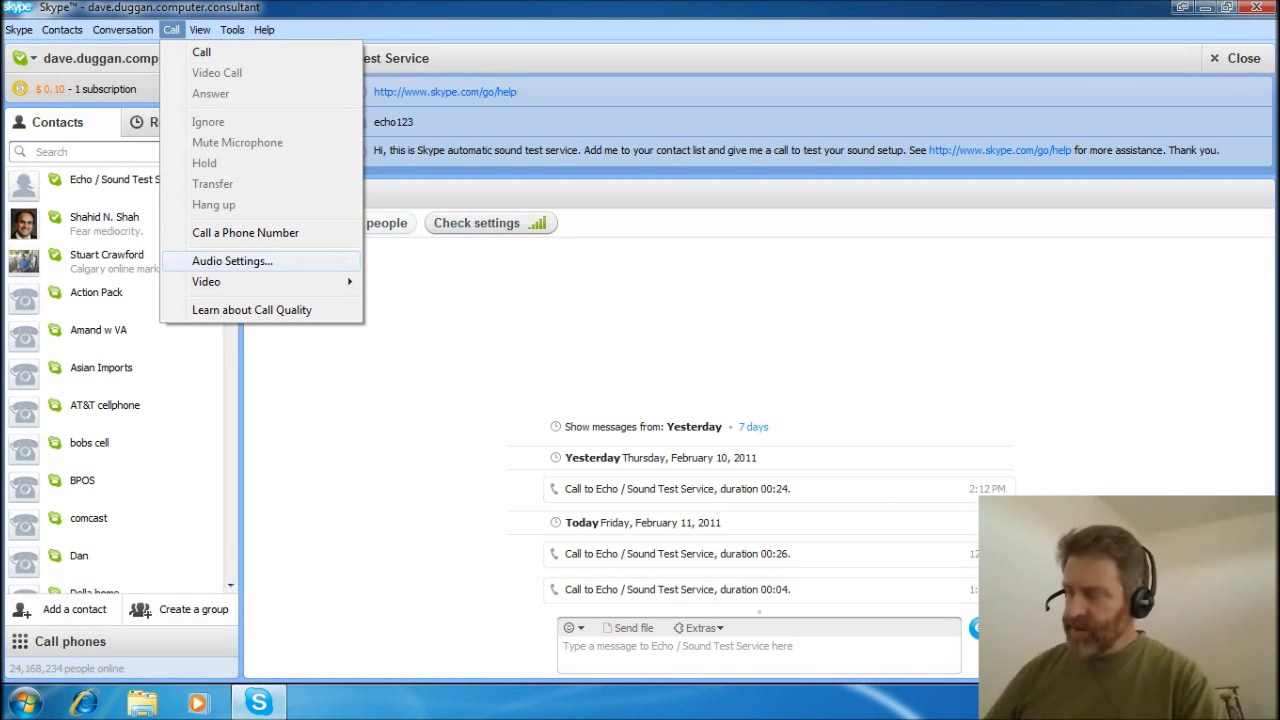
pyautogui.click(232, 261)
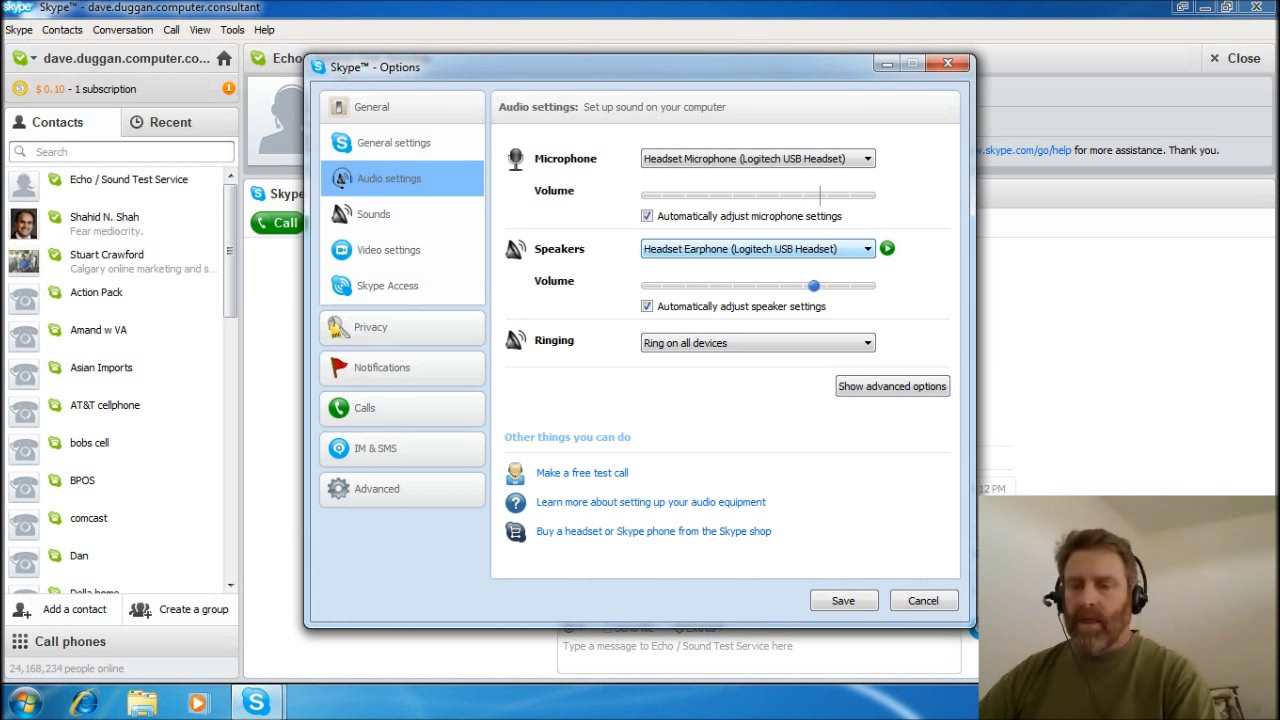
pyautogui.click(867, 249)
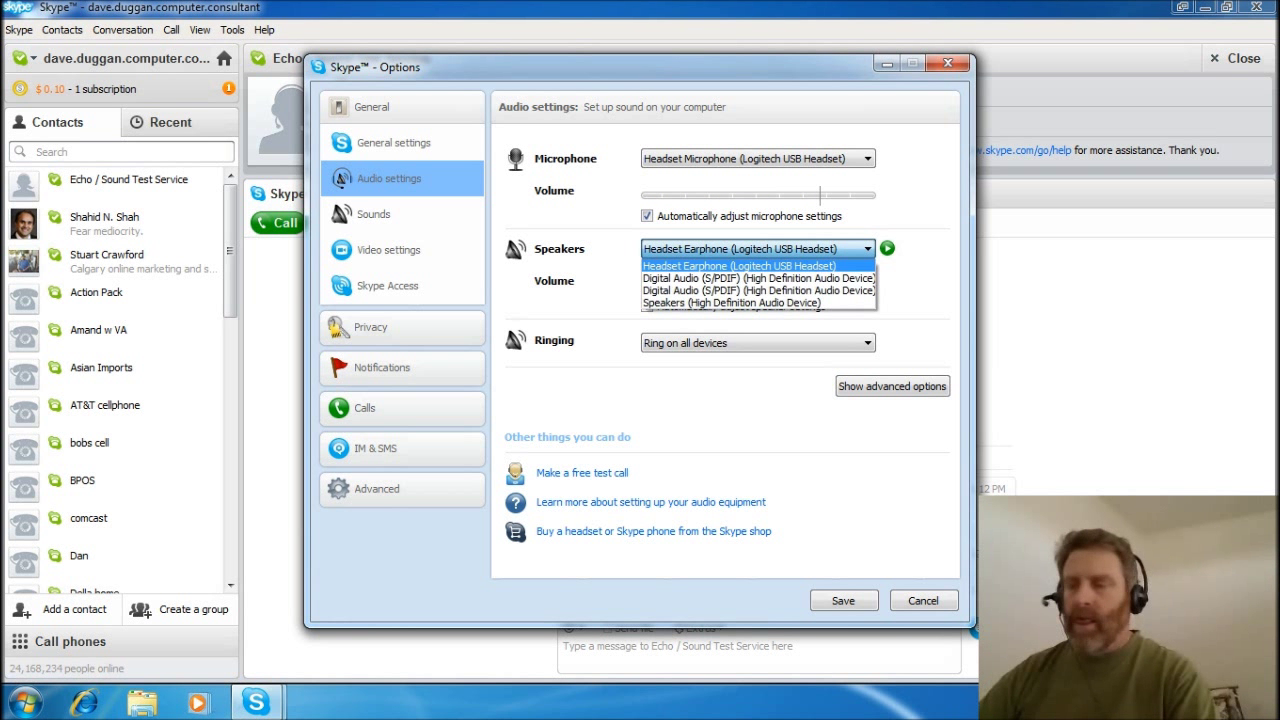
pyautogui.press('Down')
pyautogui.press('Down')
pyautogui.press('Down')
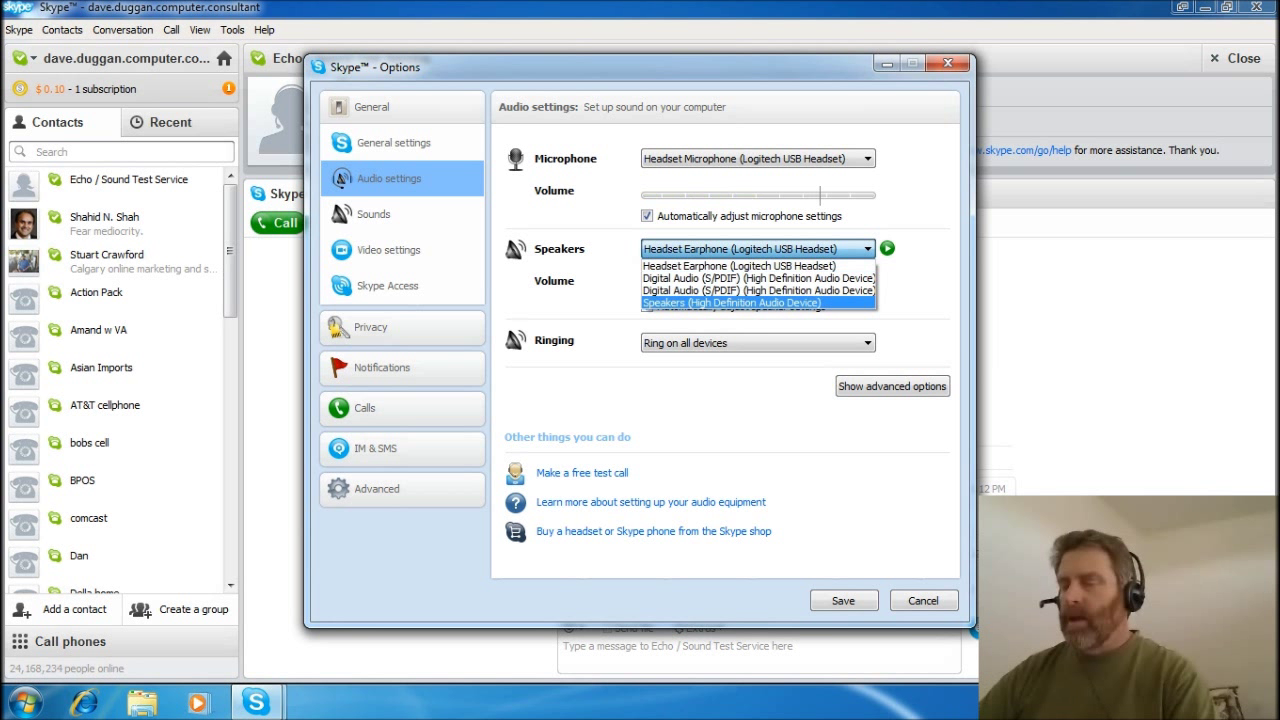
pyautogui.press('Return')
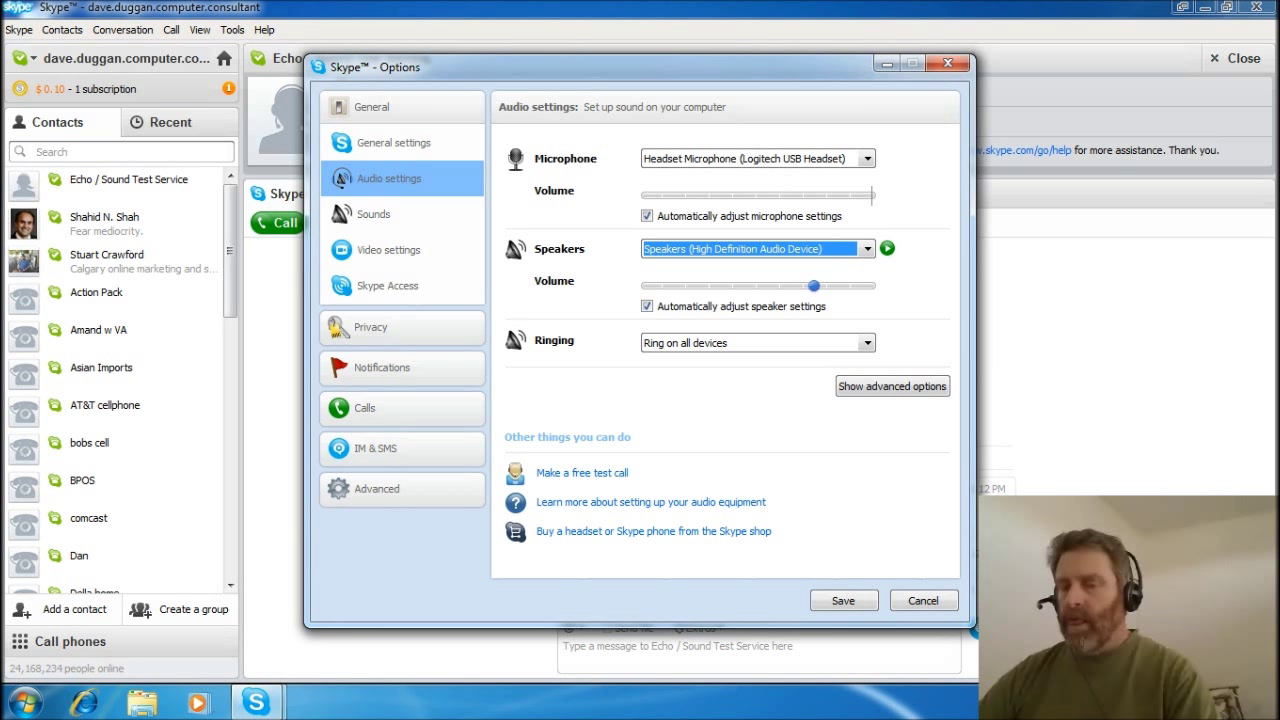
pyautogui.click(887, 248)
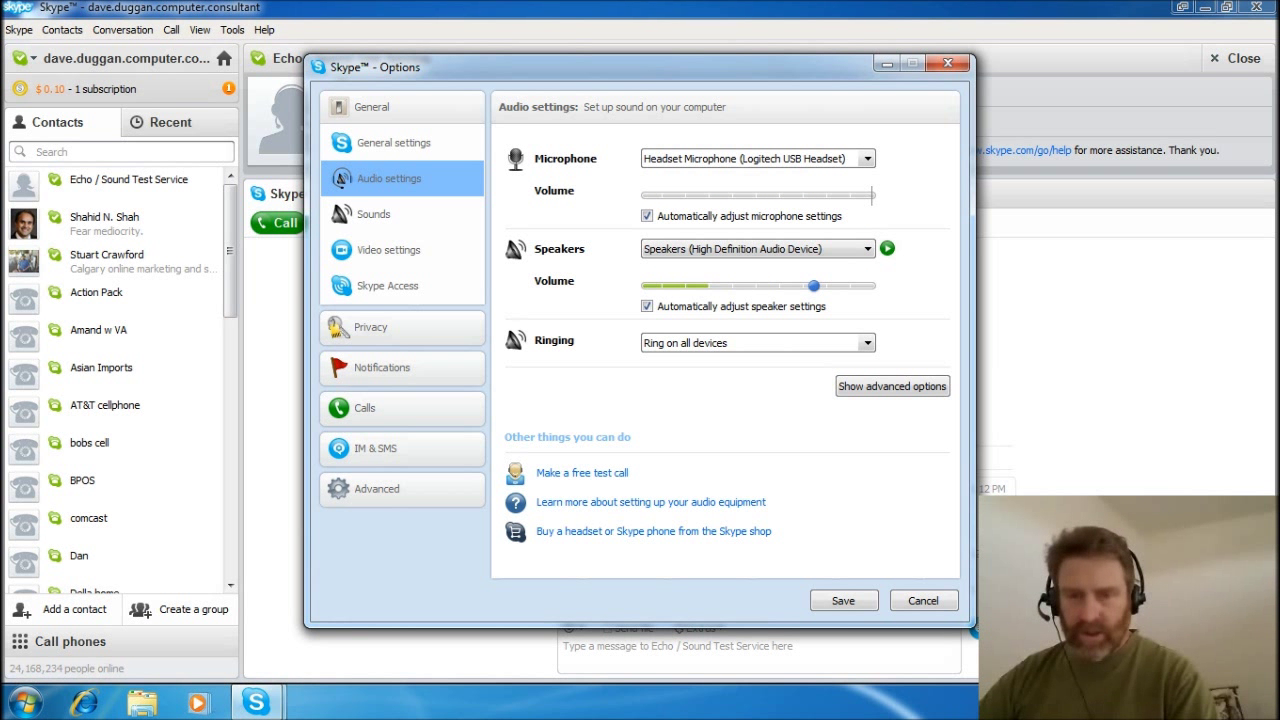
pyautogui.press('Tab')
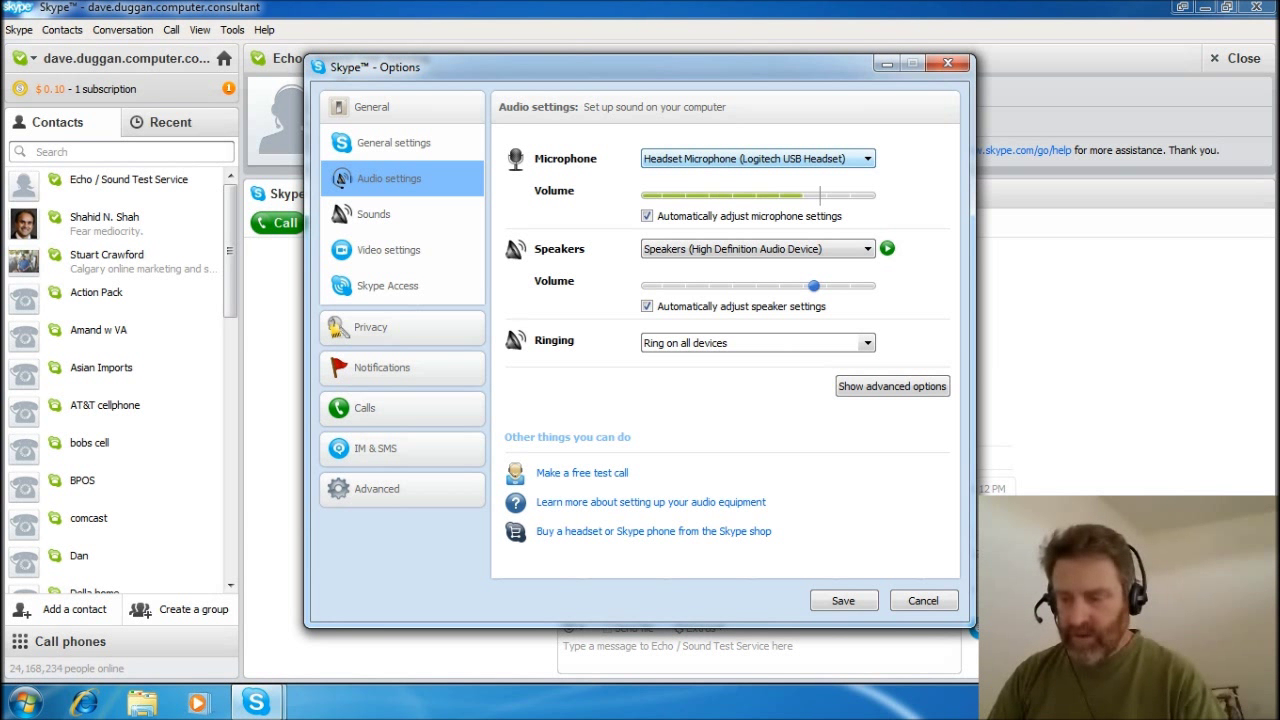
# Select Microphone (Webcam Pro 9000) as the microphone and save the audio settings.
pyautogui.click(866, 159)
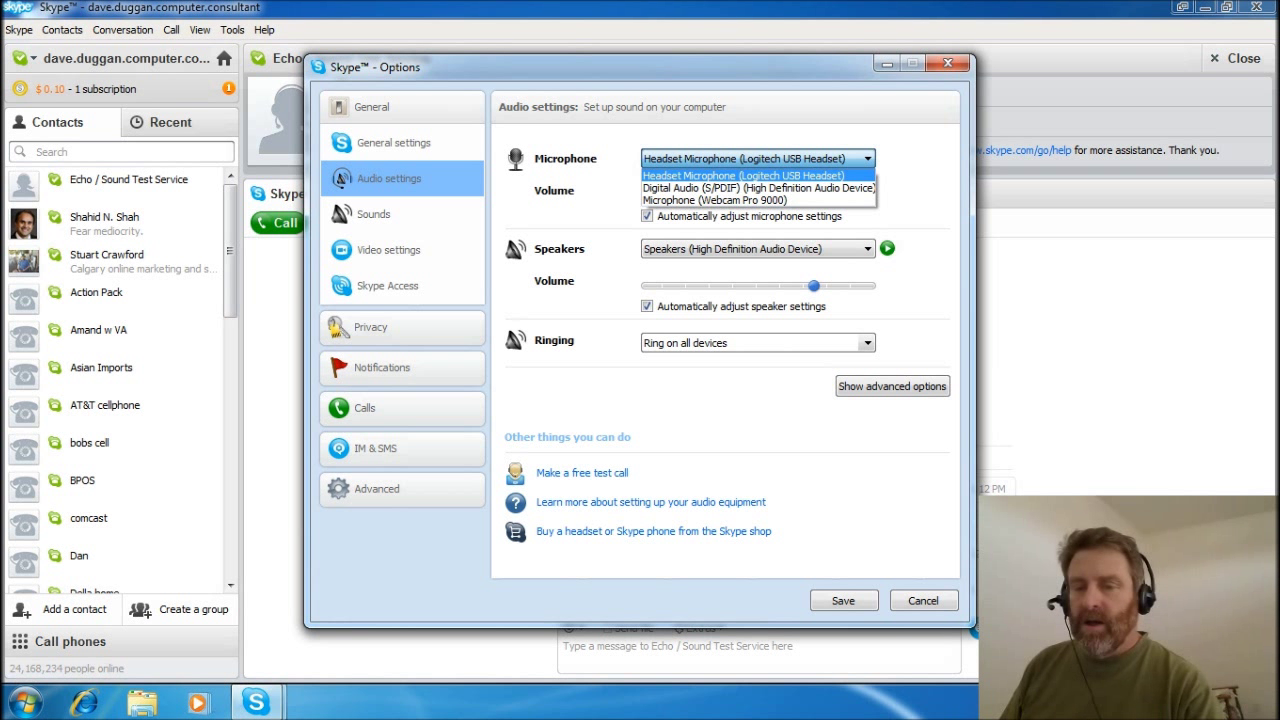
pyautogui.press('Down')
pyautogui.press('Down')
pyautogui.press('Return')
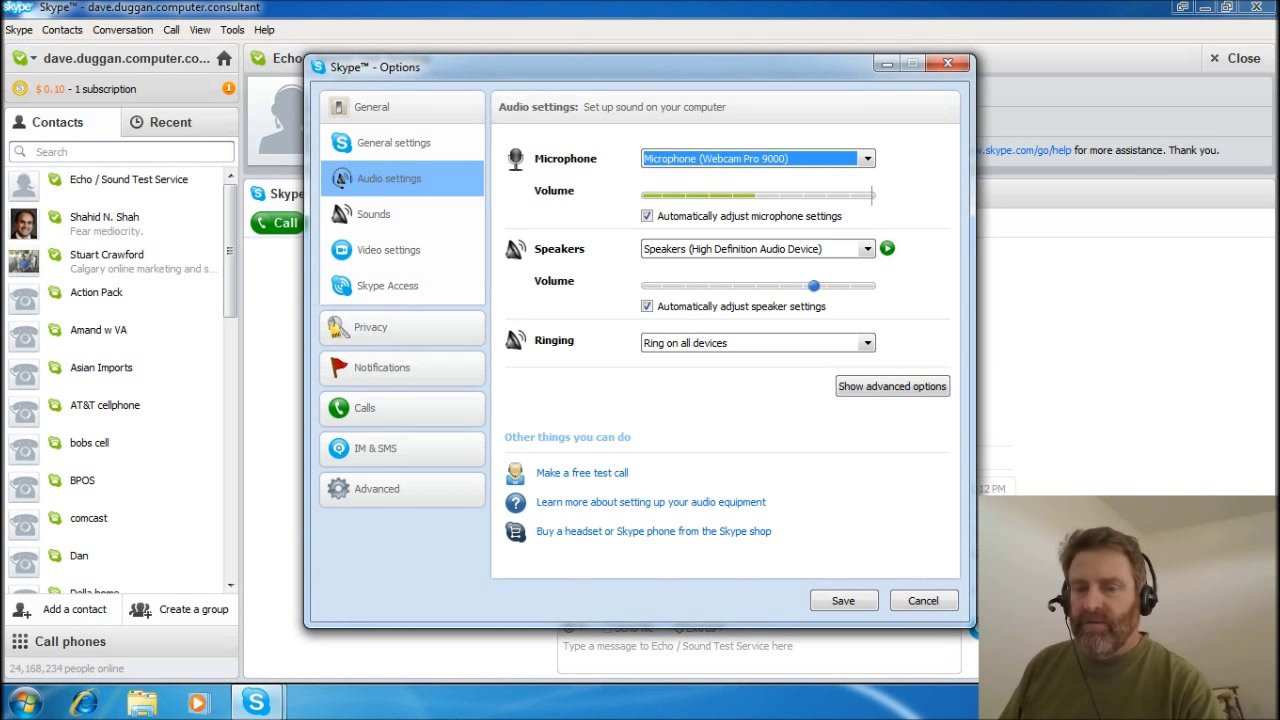
pyautogui.press('Return')
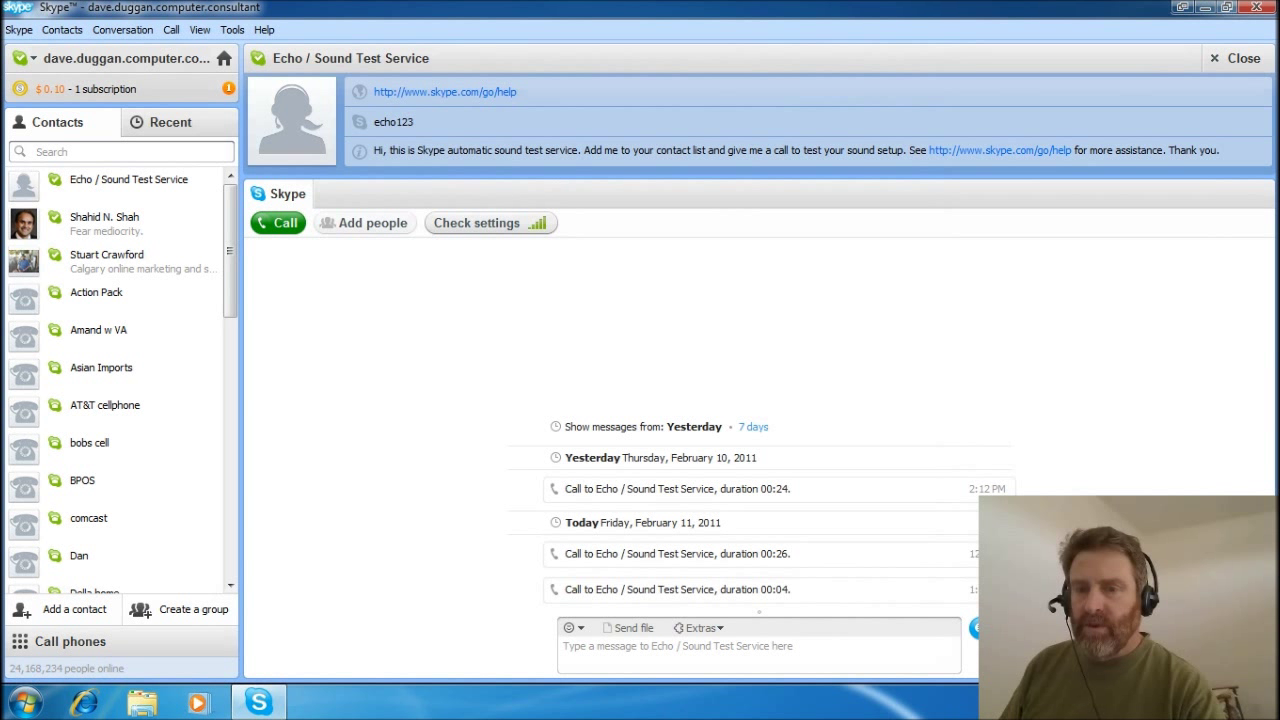
# Place another call to Echo / Sound Test Service to test the selected audio devices.
pyautogui.click(128, 185)
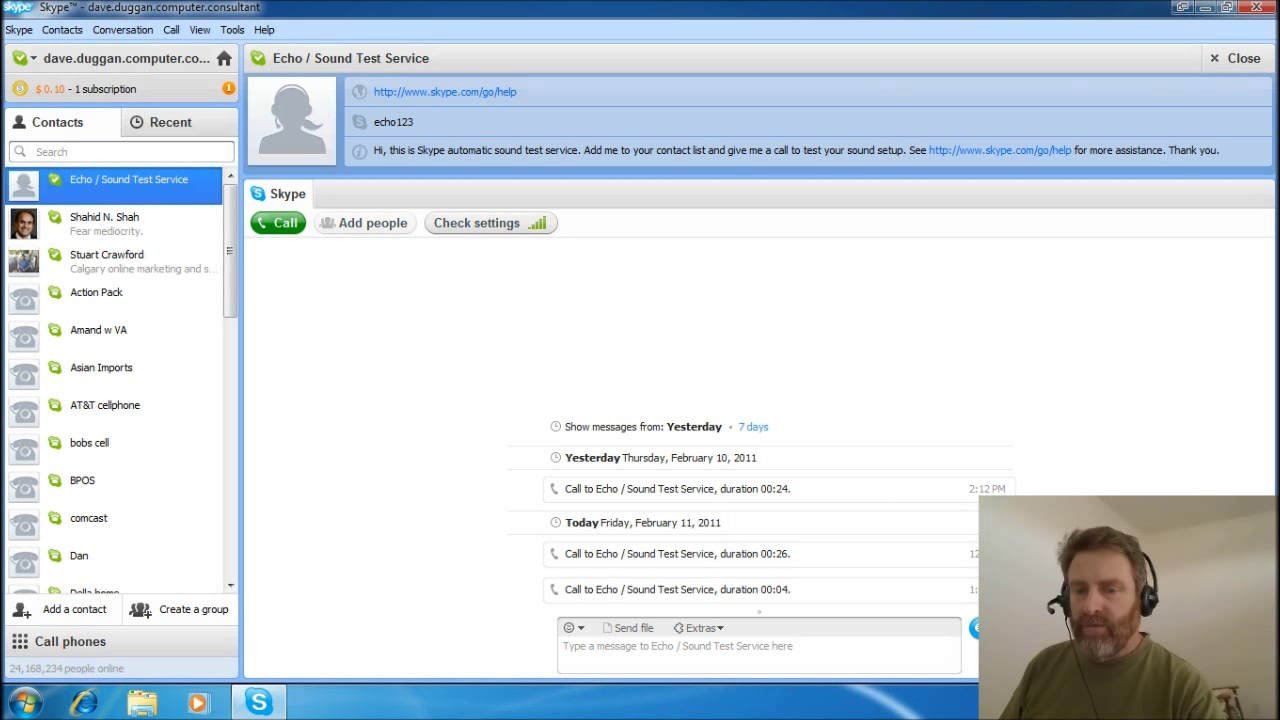
pyautogui.click(282, 224)
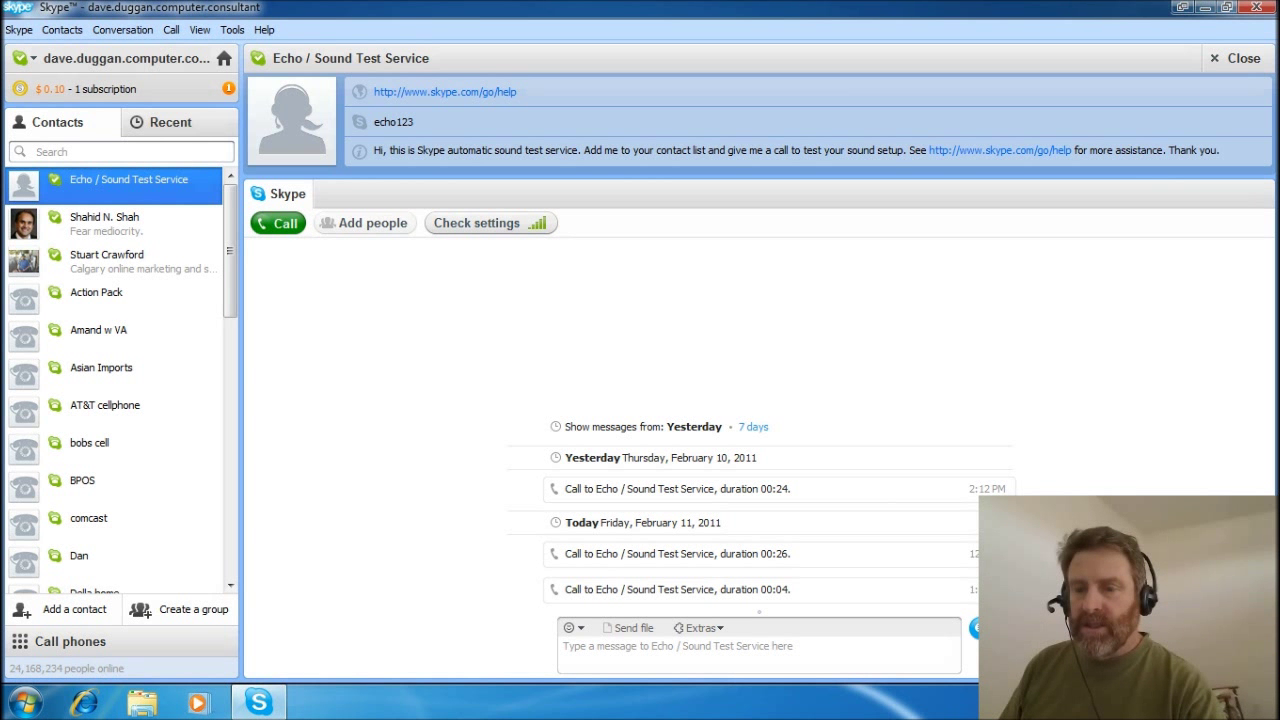